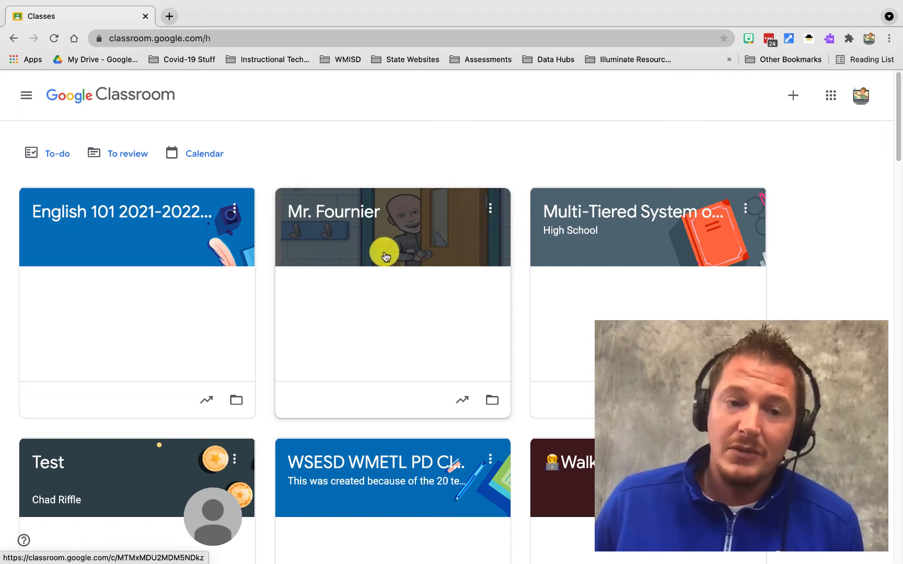
left_click(150, 216)
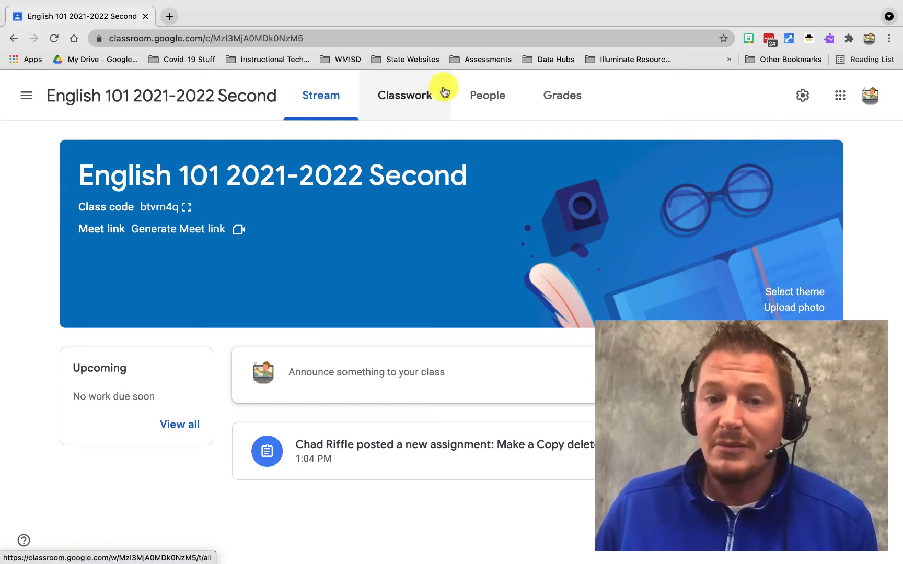
left_click(410, 100)
scroll(420, 287, "up", 3)
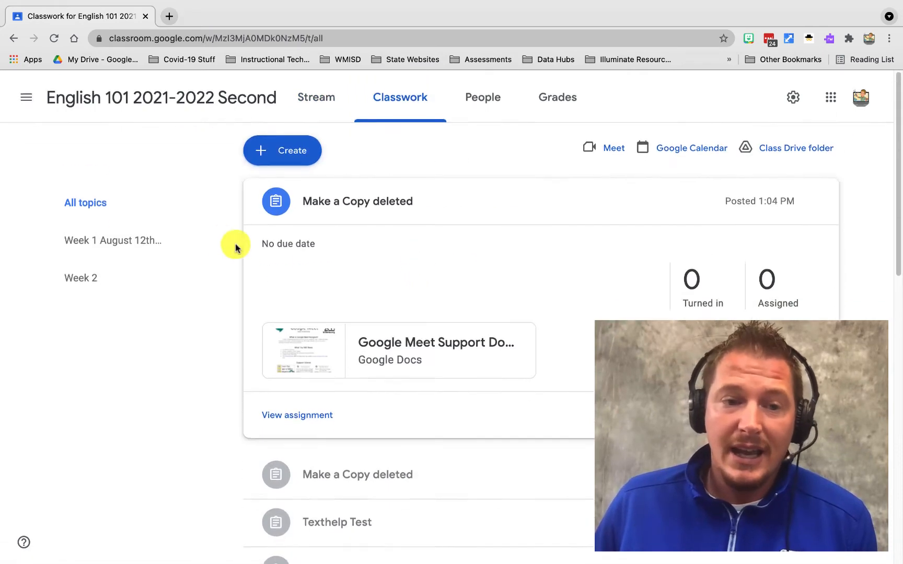
left_click(307, 160)
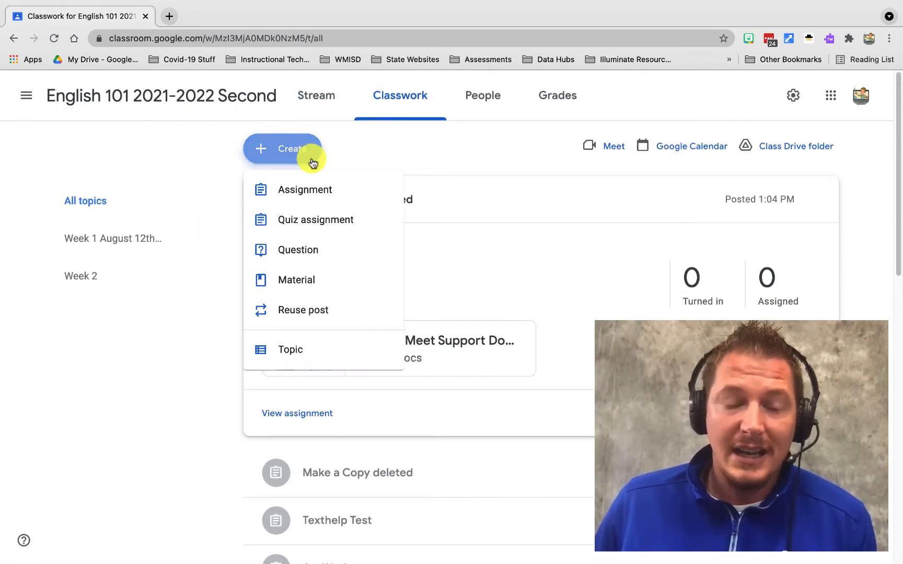
left_click(290, 314)
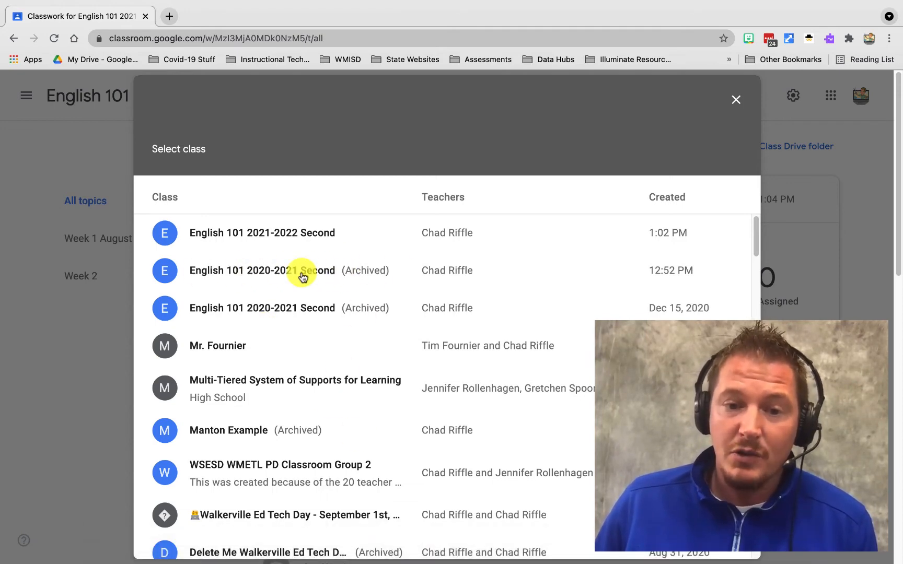
left_click(361, 281)
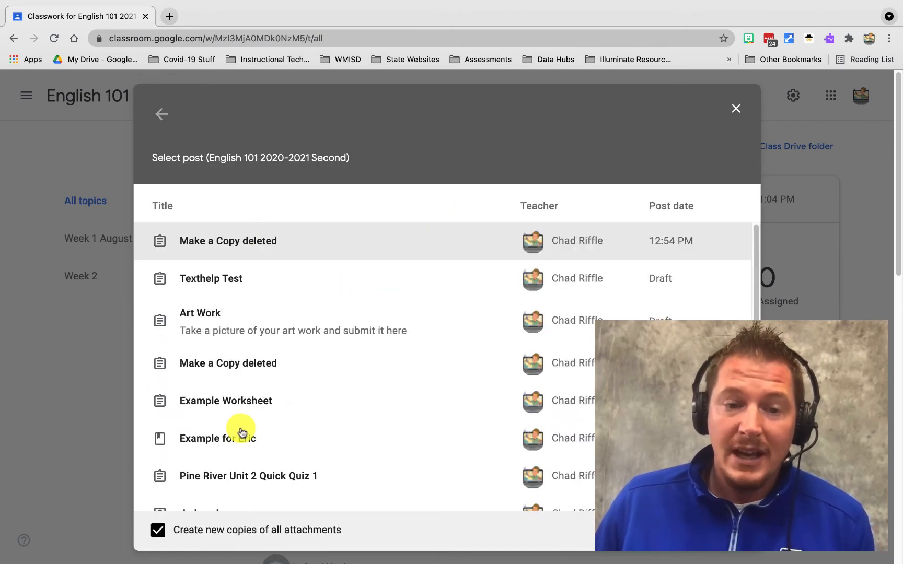
scroll(242, 432, "down", 4)
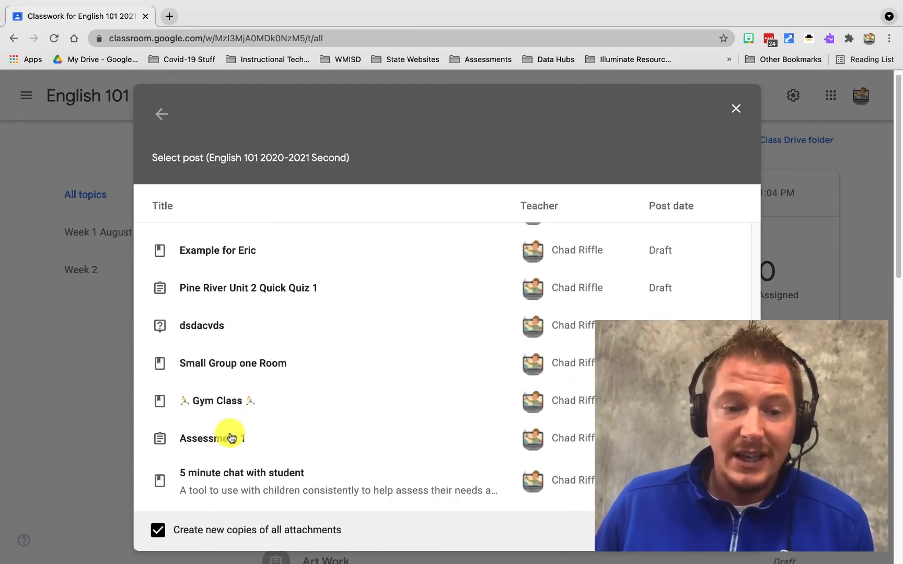
left_click(262, 366)
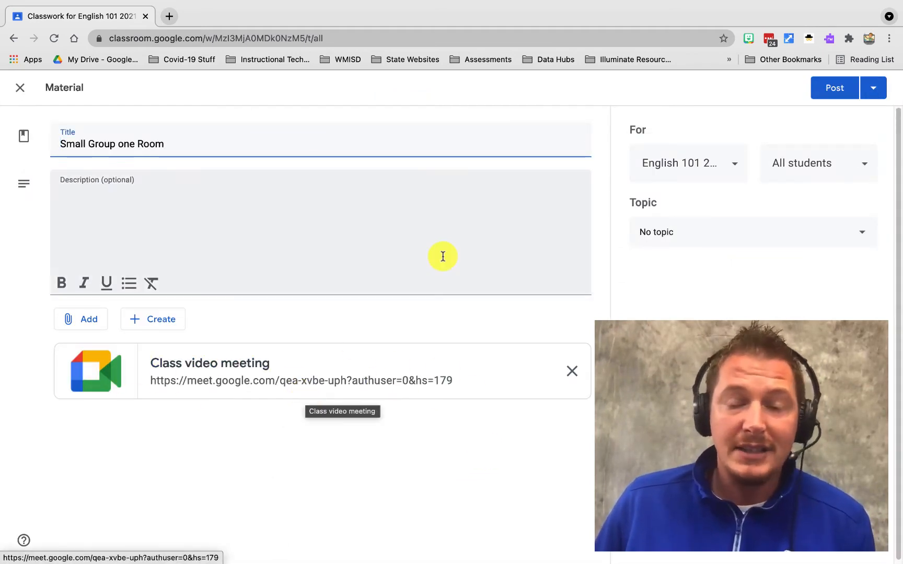
Save the reused Small Group one Room material as a draft with no topic.
left_click(695, 233)
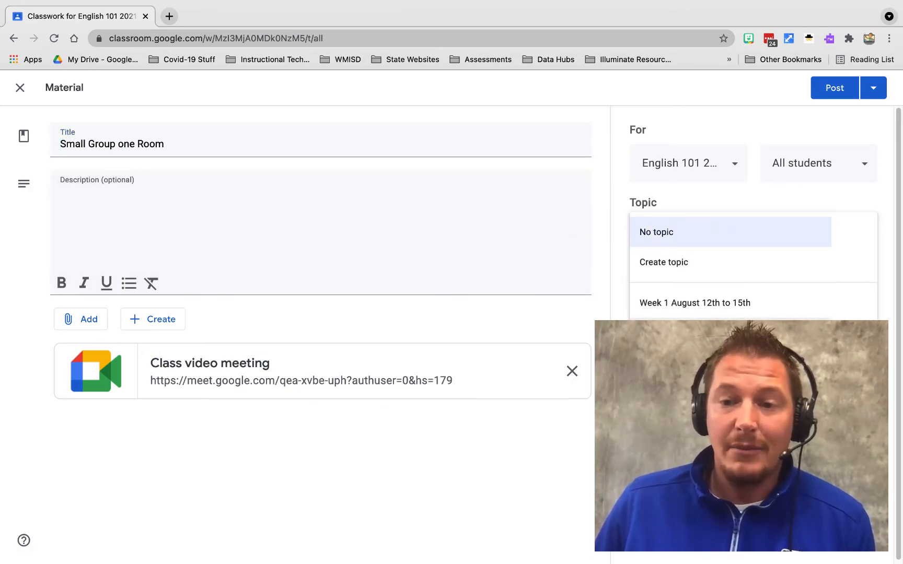
left_click(690, 118)
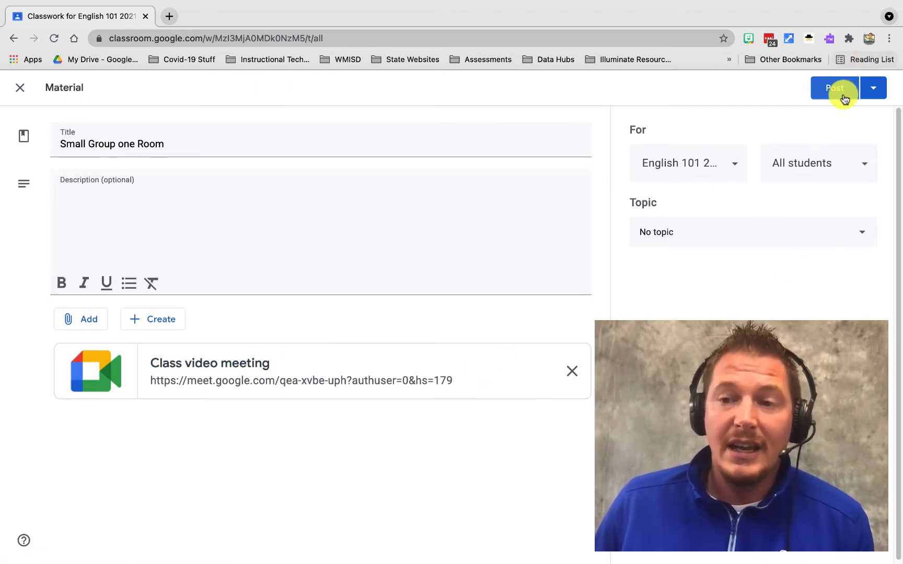
left_click(878, 88)
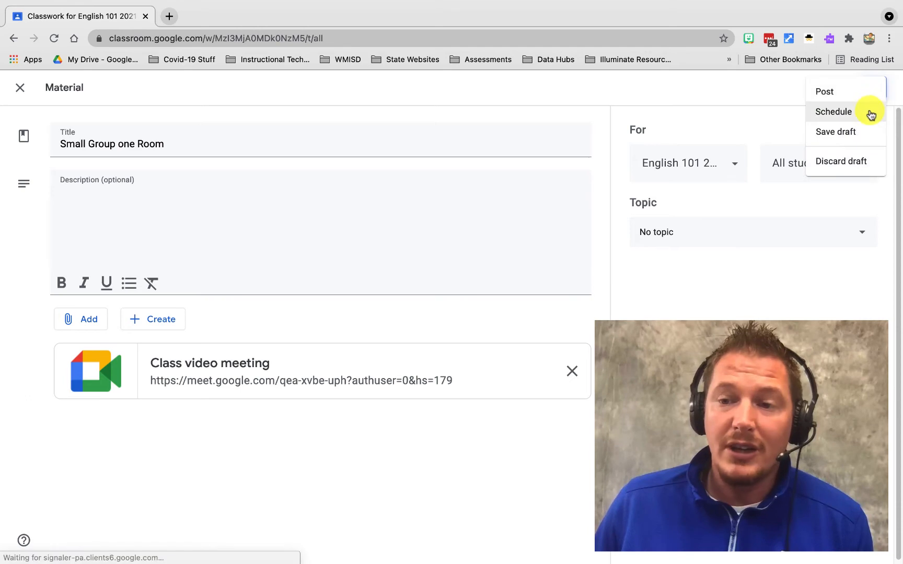
left_click(843, 133)
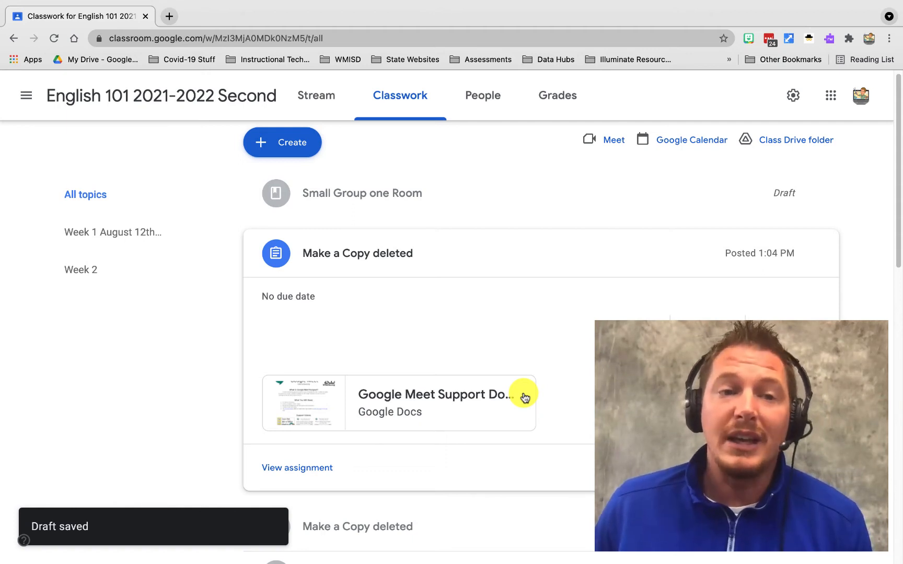
Open the list of archived classes.
left_click(28, 97)
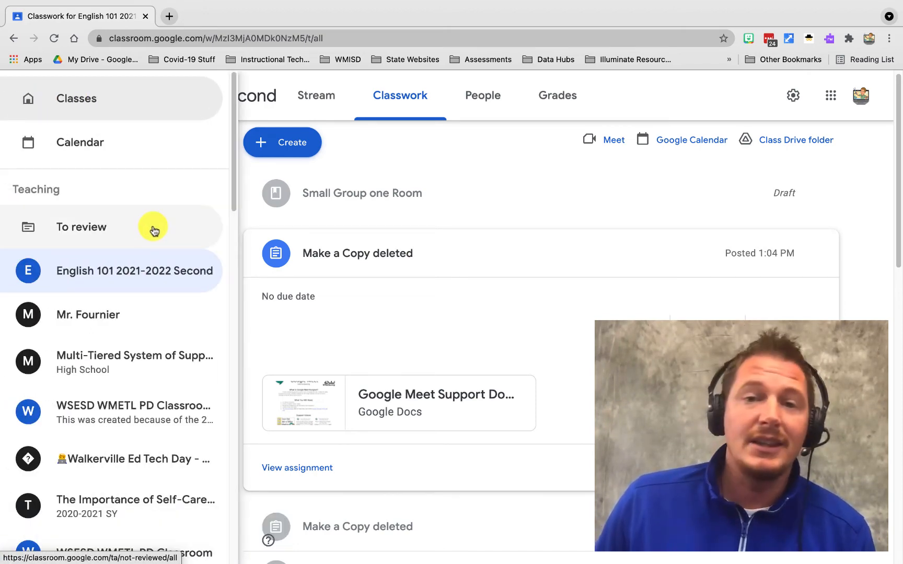
scroll(134, 276, "down", 8)
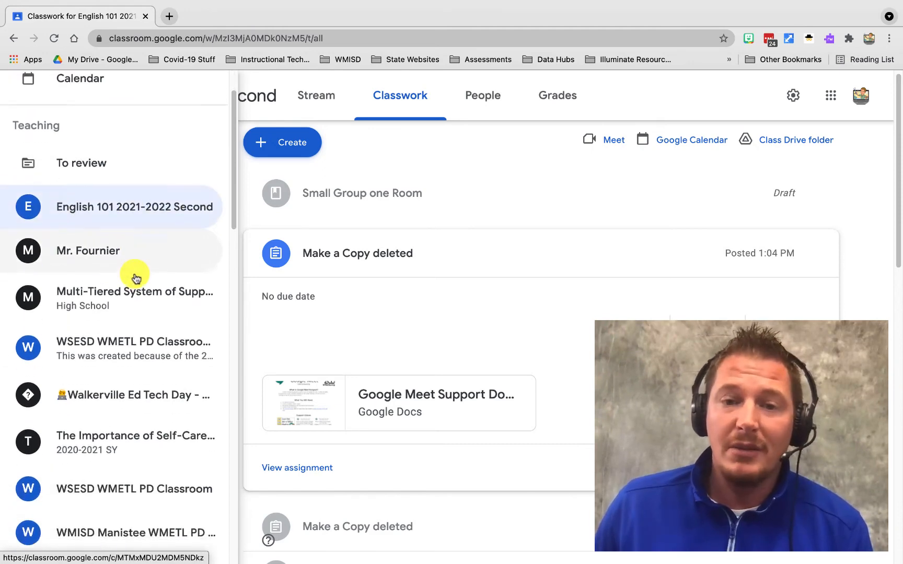
scroll(142, 287, "down", 10)
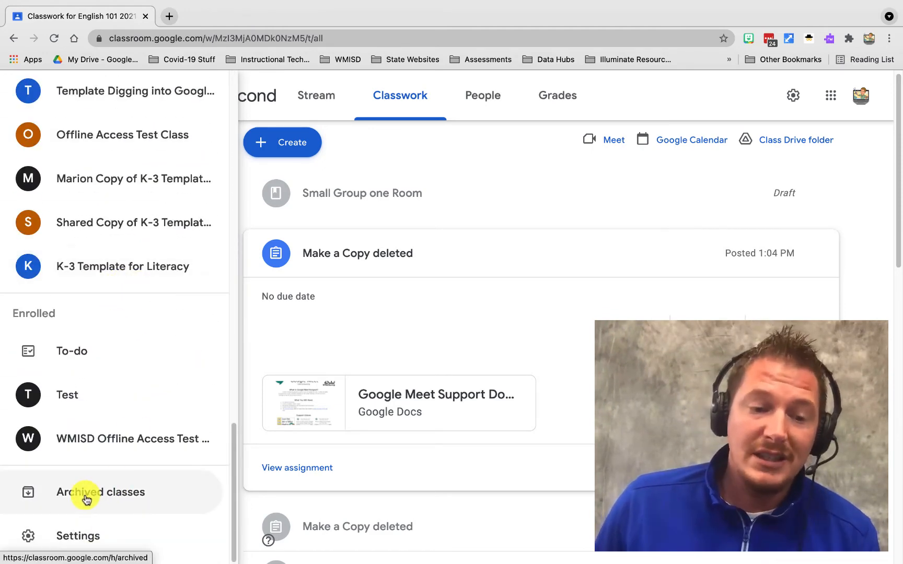
left_click(102, 500)
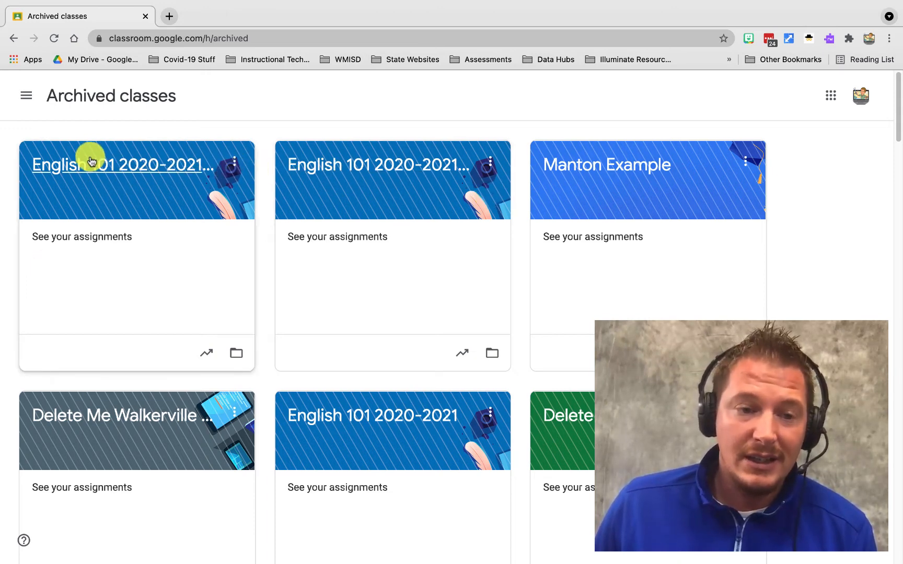
left_click(234, 164)
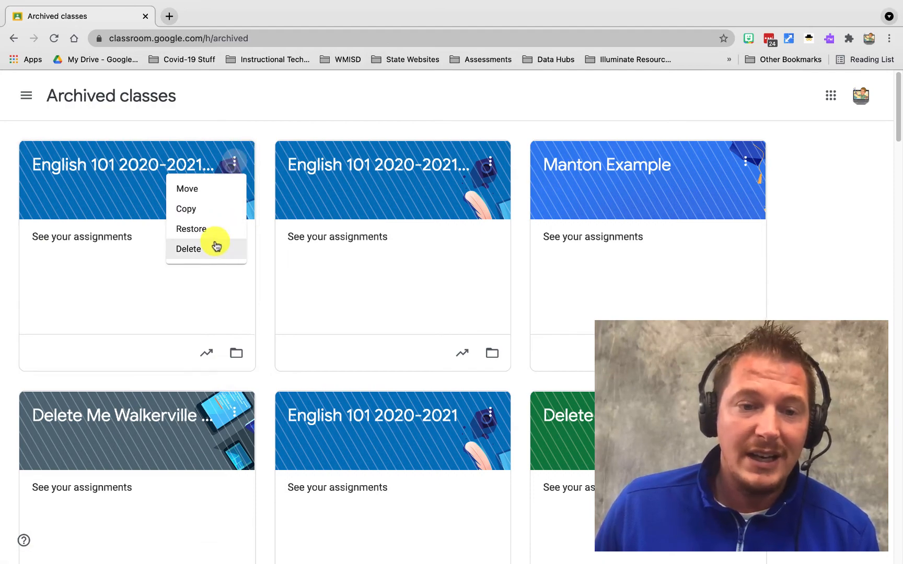
left_click(220, 212)
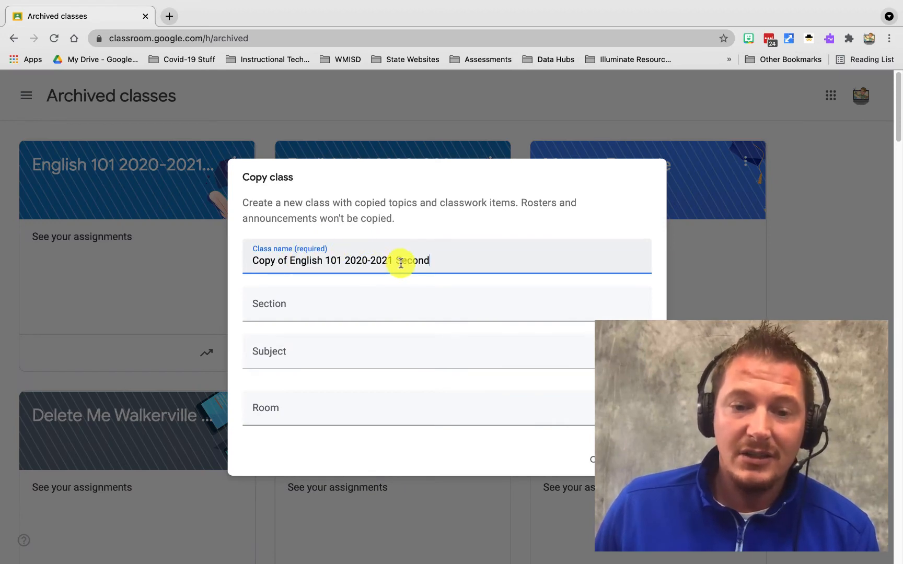
left_click_drag(393, 260, 93, 256)
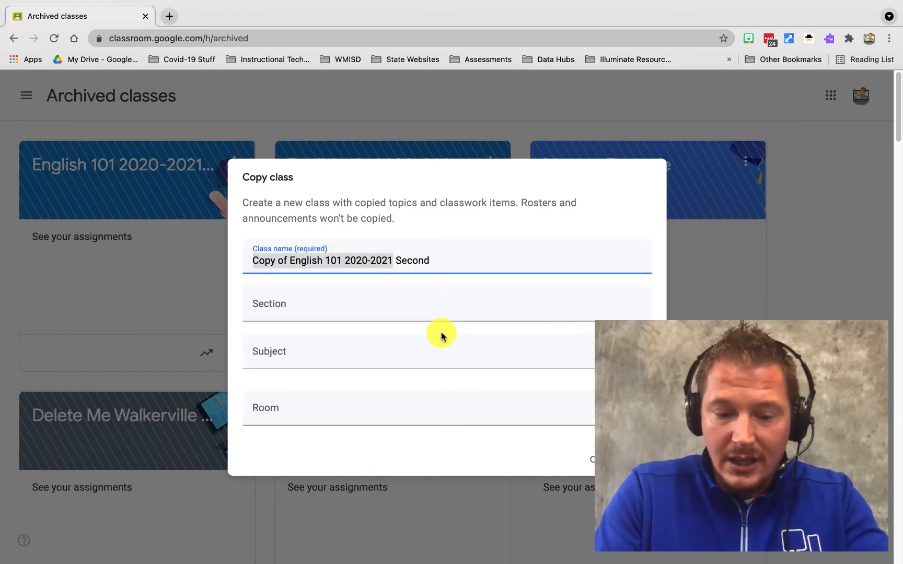
type("E")
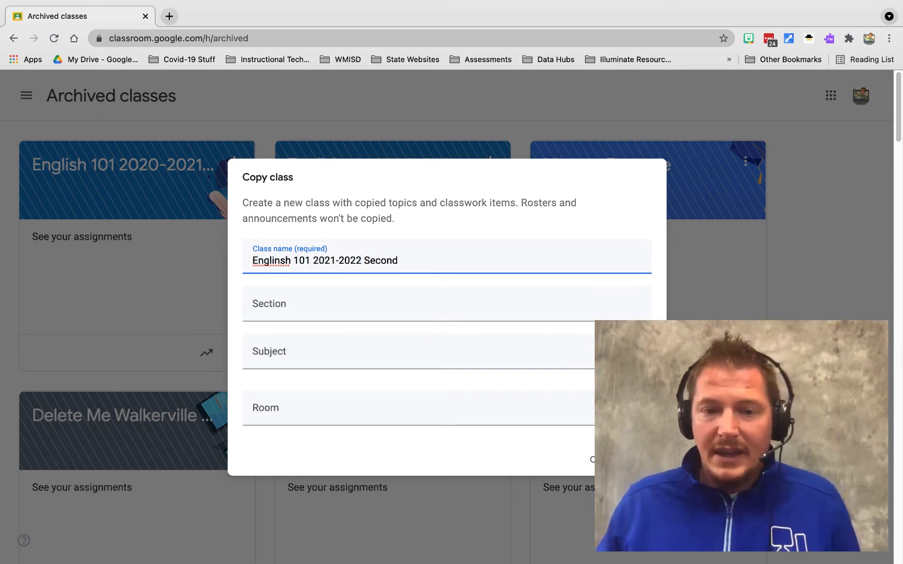
left_click(639, 460)
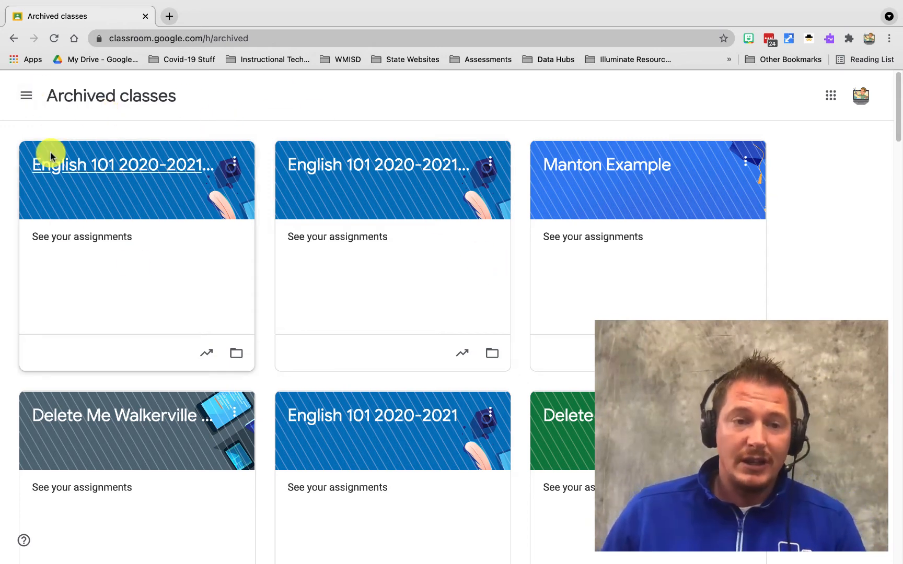
left_click(28, 97)
left_click(105, 105)
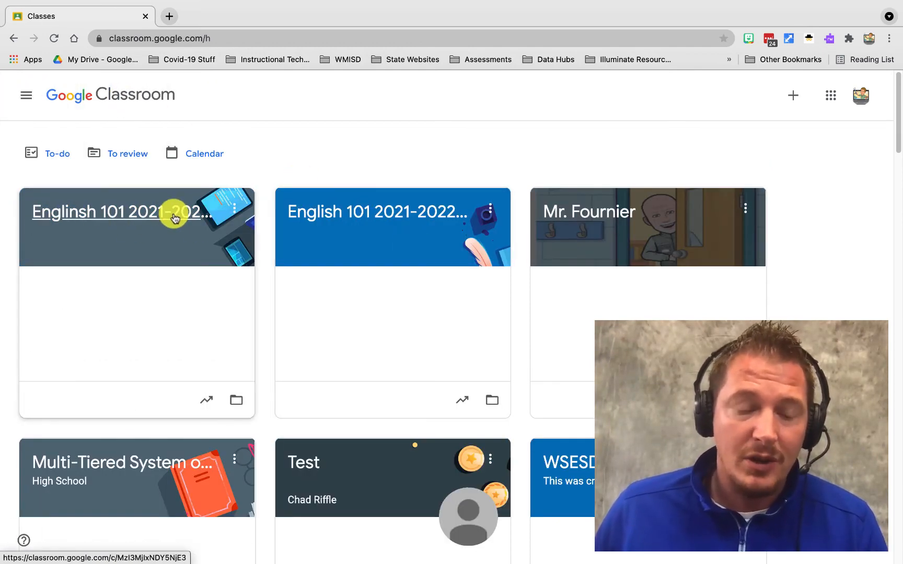
left_click(137, 212)
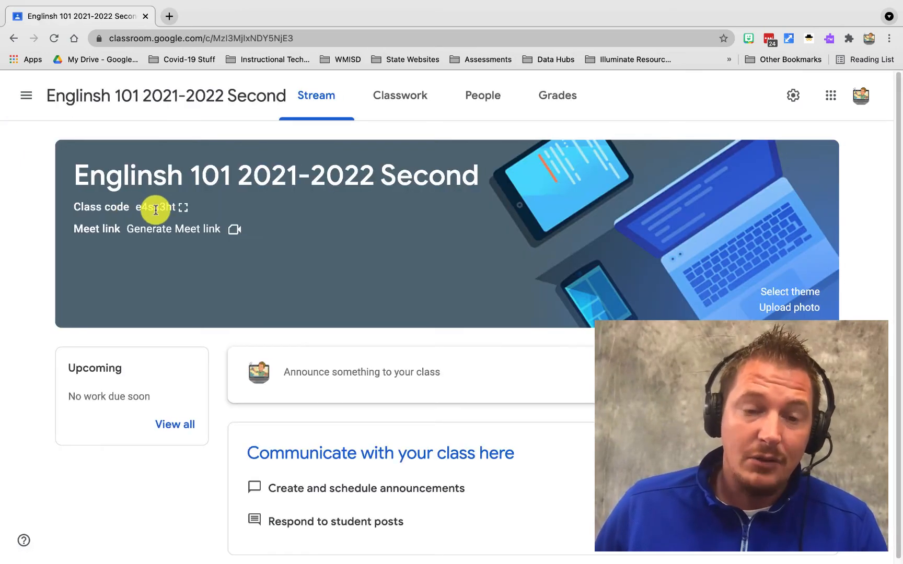
scroll(395, 359, "down", 1)
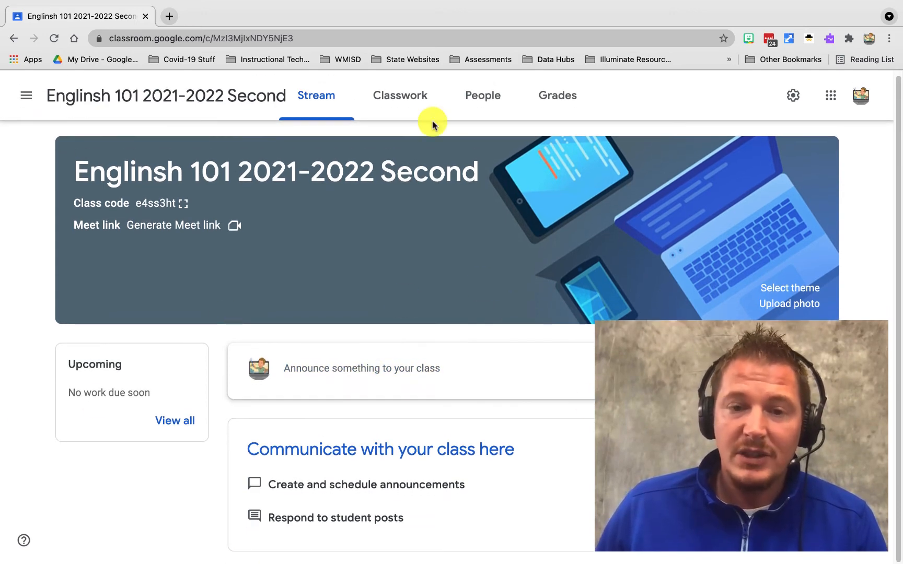
left_click(471, 101)
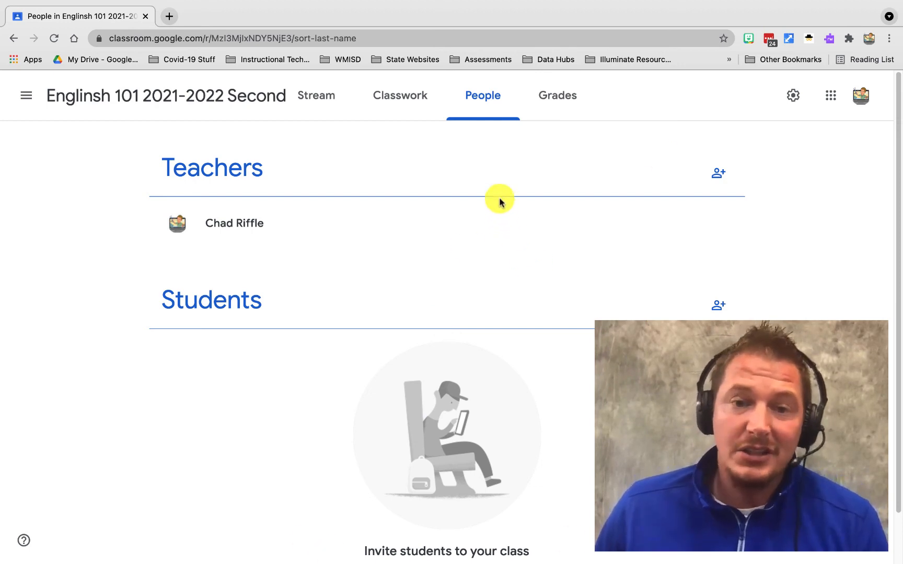
Review the copied class's classwork and expand the draft example material with the PDF attachment.
left_click(404, 97)
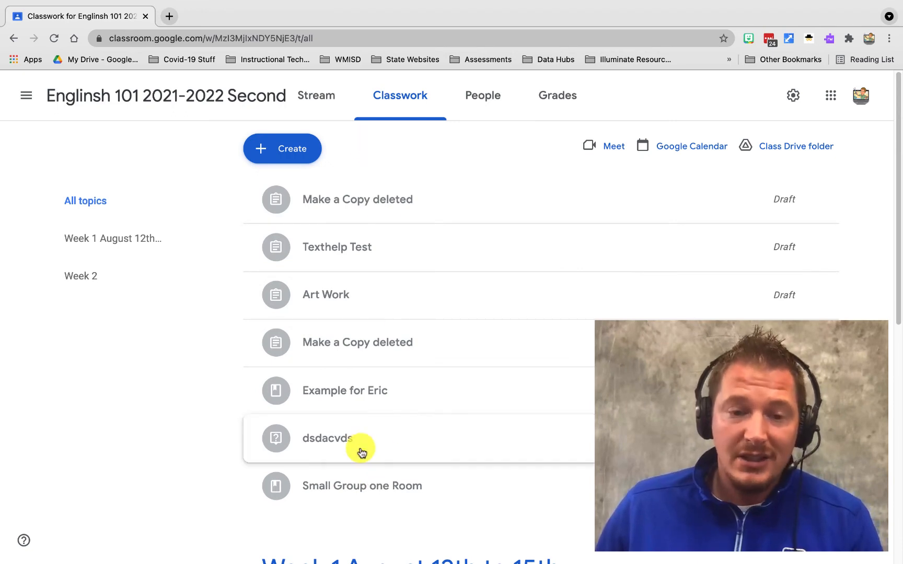
left_click(352, 396)
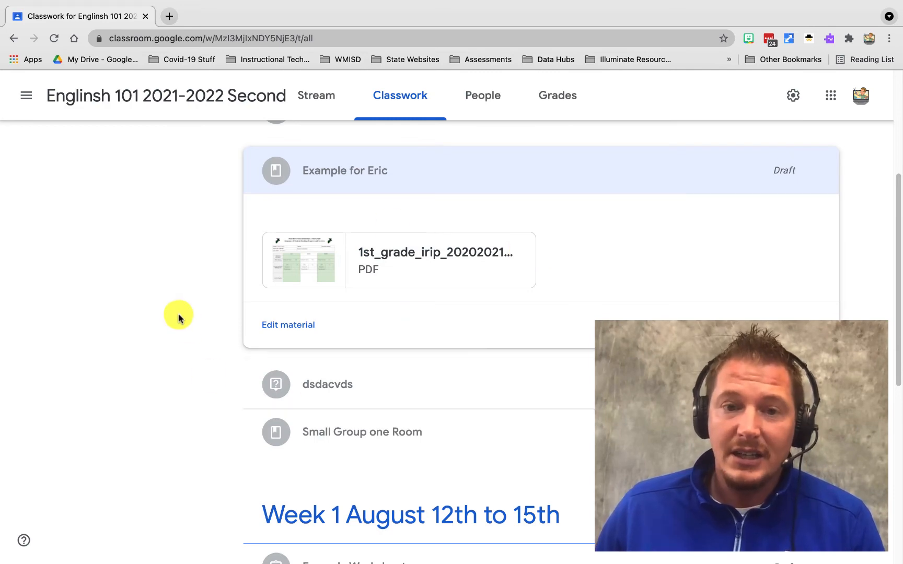
scroll(209, 322, "up", 5)
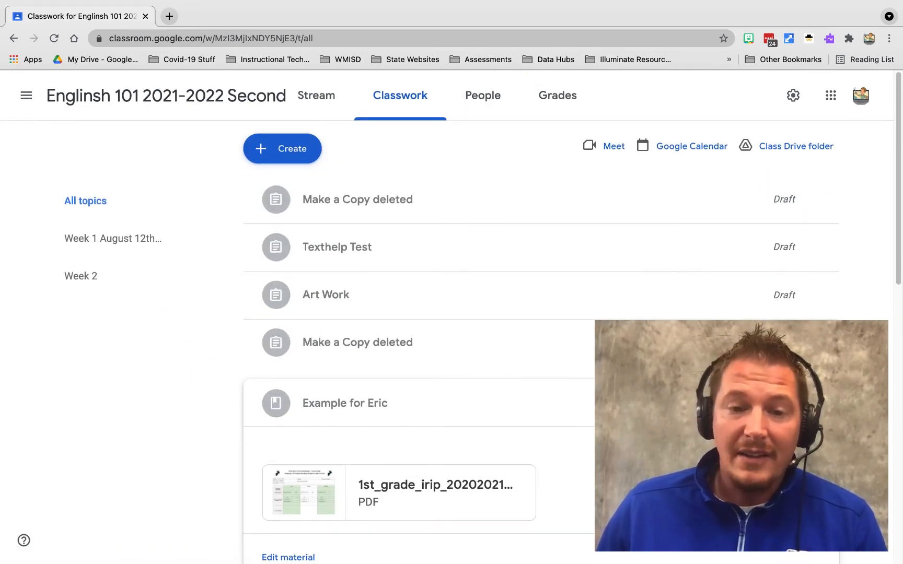
Inspect the points and due date options of the first Make a Copy deleted draft assignment, then close its editor.
left_click(357, 204)
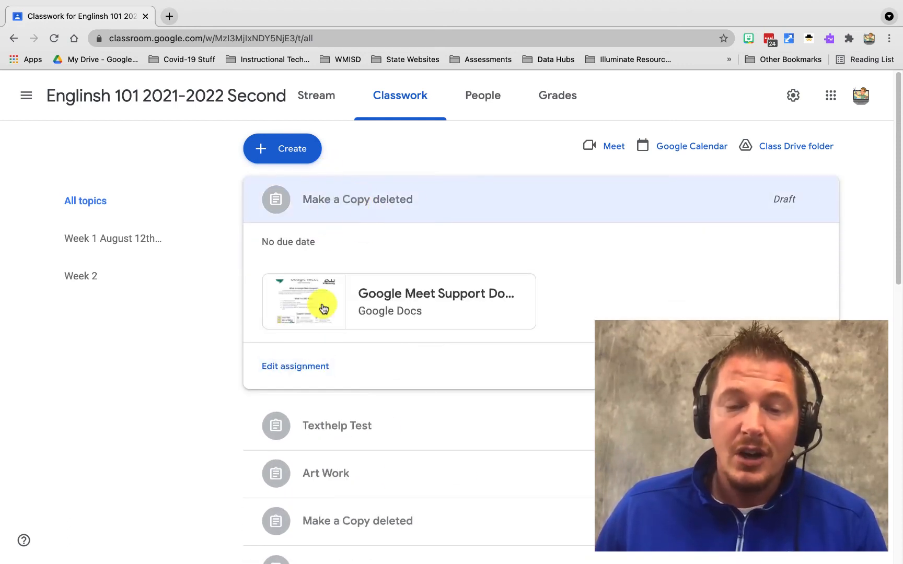
left_click(319, 365)
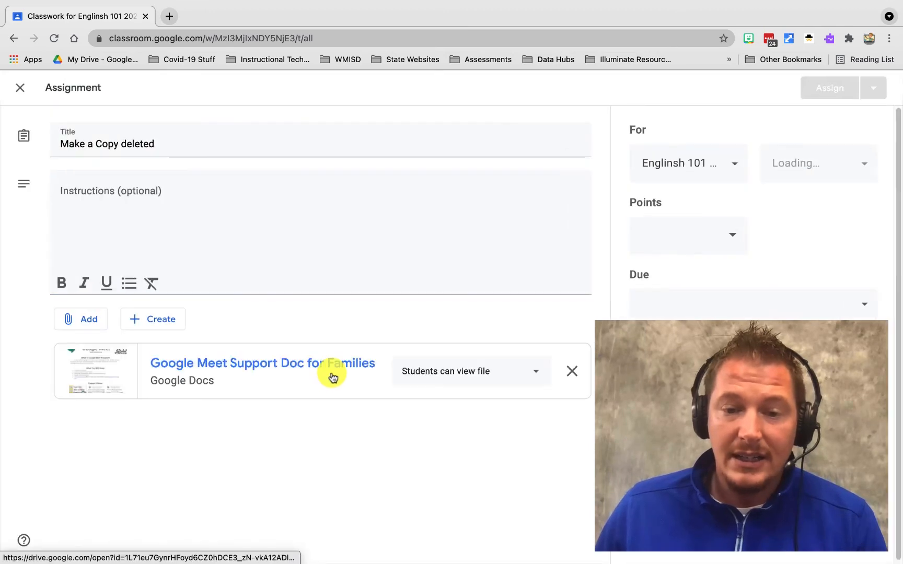
left_click(710, 241)
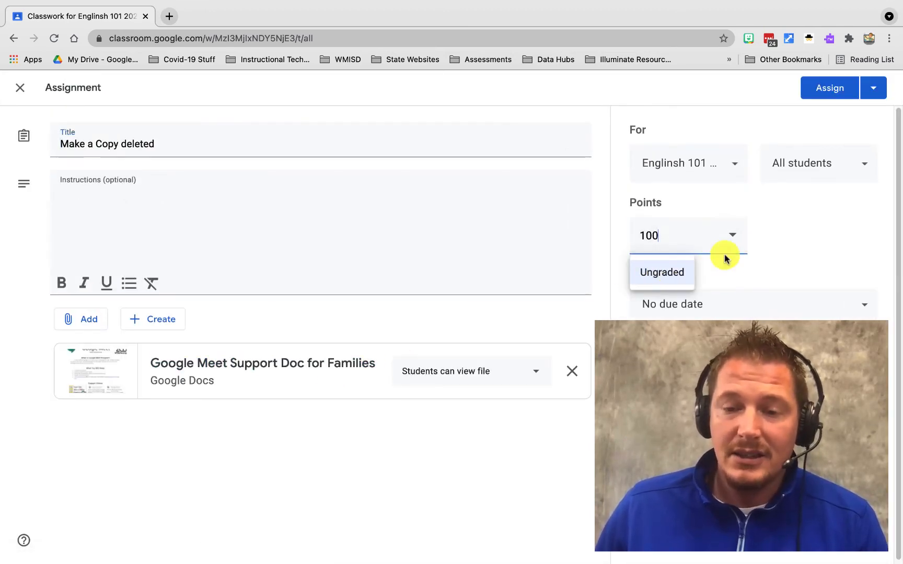
left_click(678, 302)
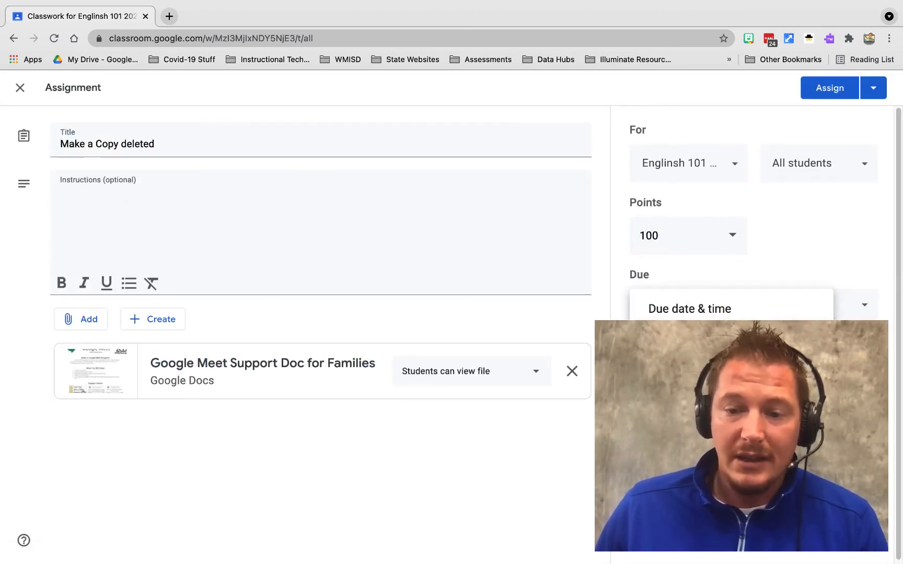
left_click(21, 88)
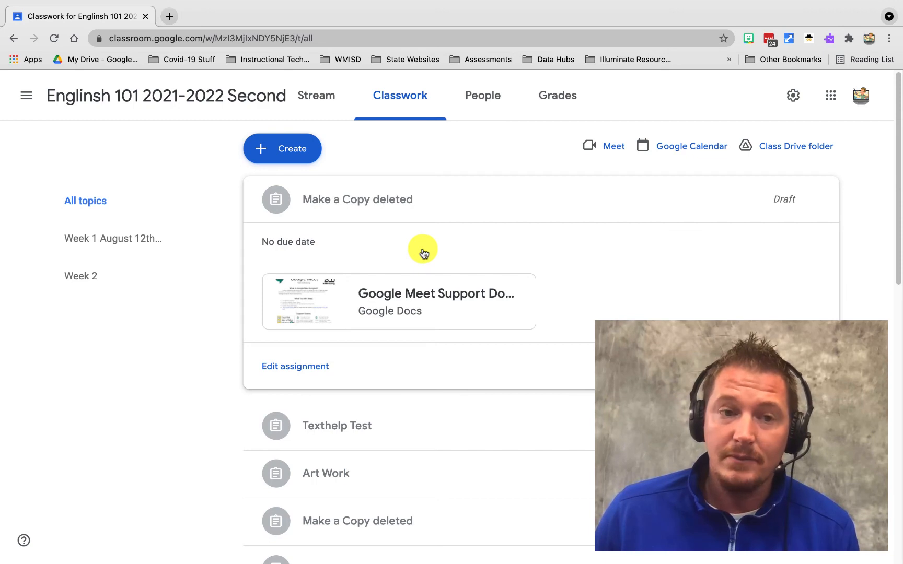
left_click(27, 95)
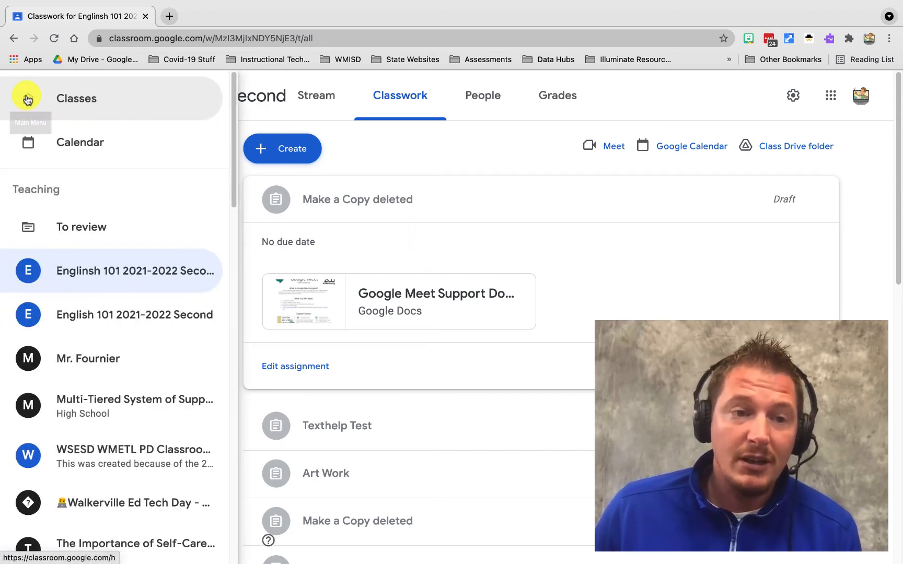
left_click(129, 110)
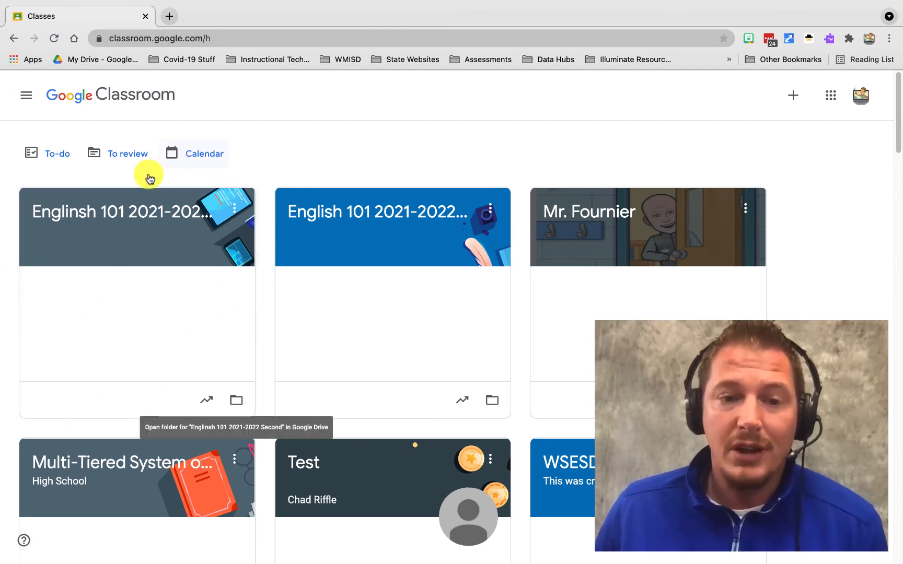
left_click(239, 211)
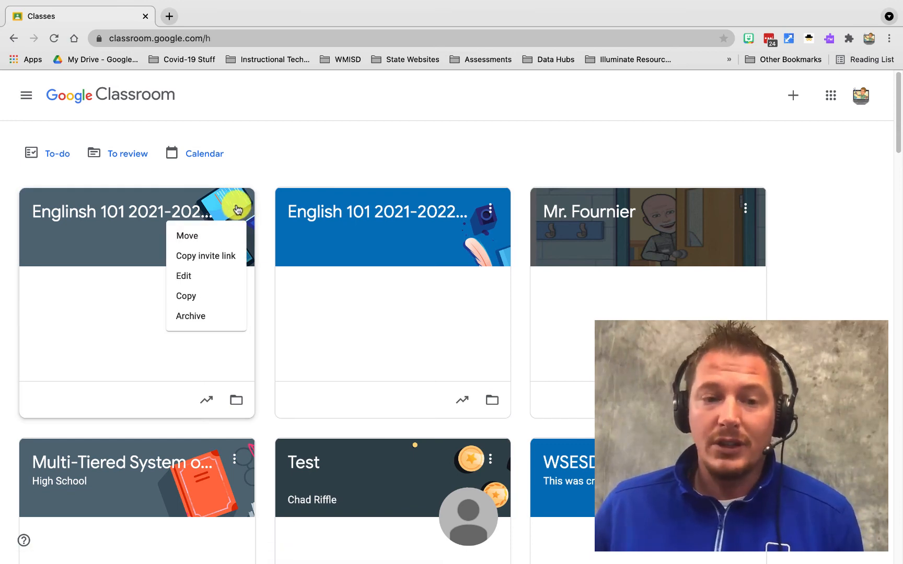
left_click(205, 321)
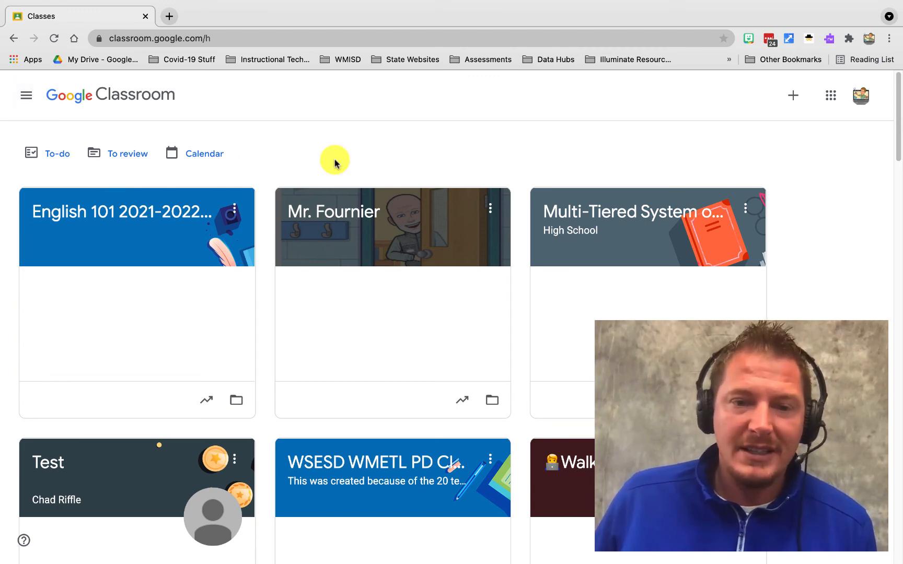
Go from the class list back to the archived classes.
left_click(30, 103)
scroll(70, 316, "down", 15)
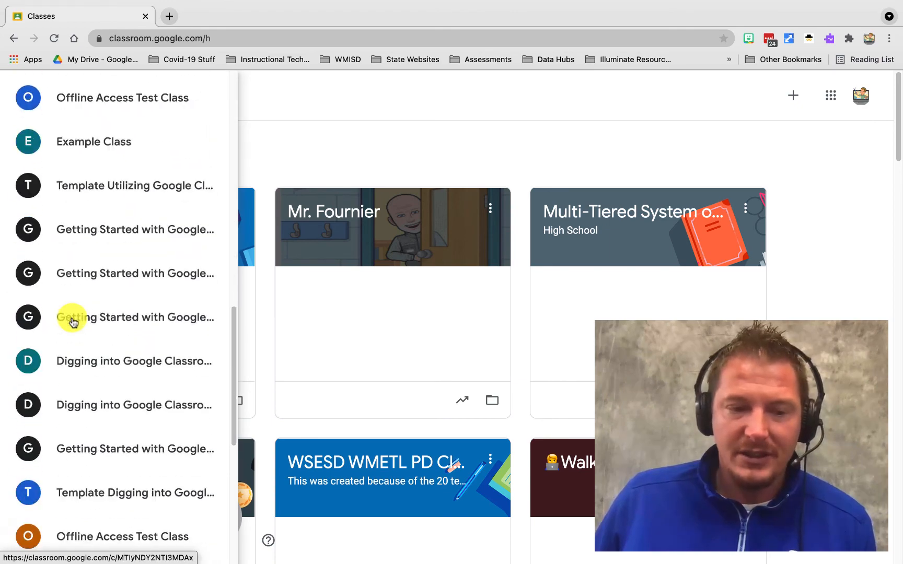
scroll(21, 375, "down", 3)
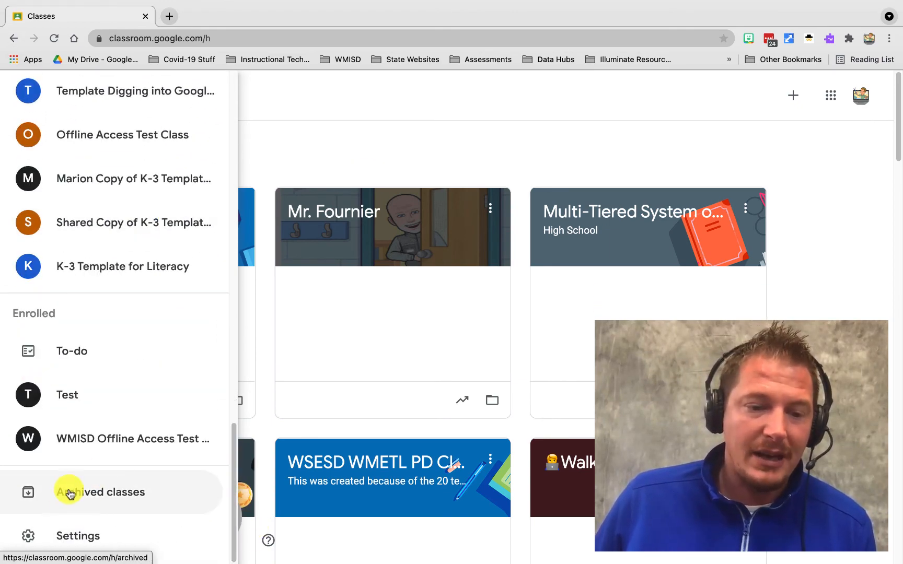
left_click(132, 500)
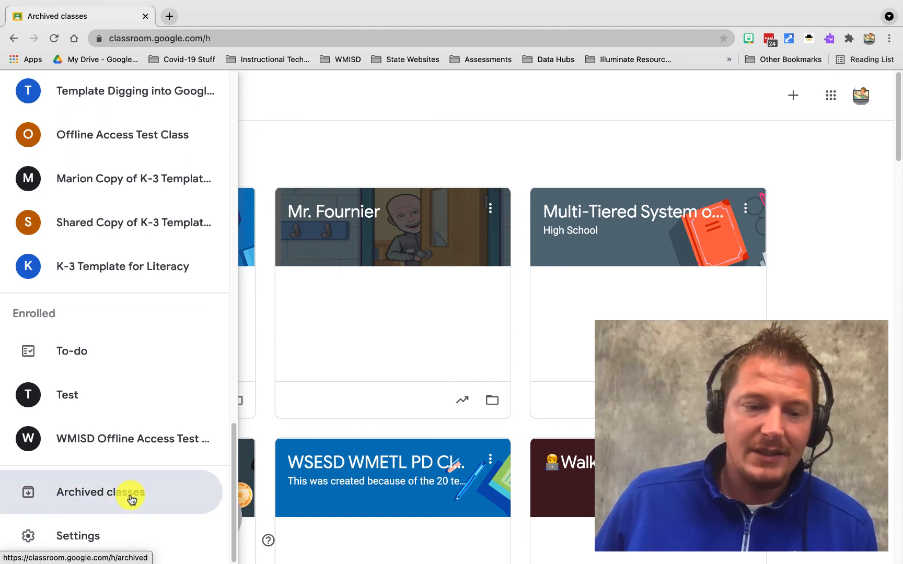